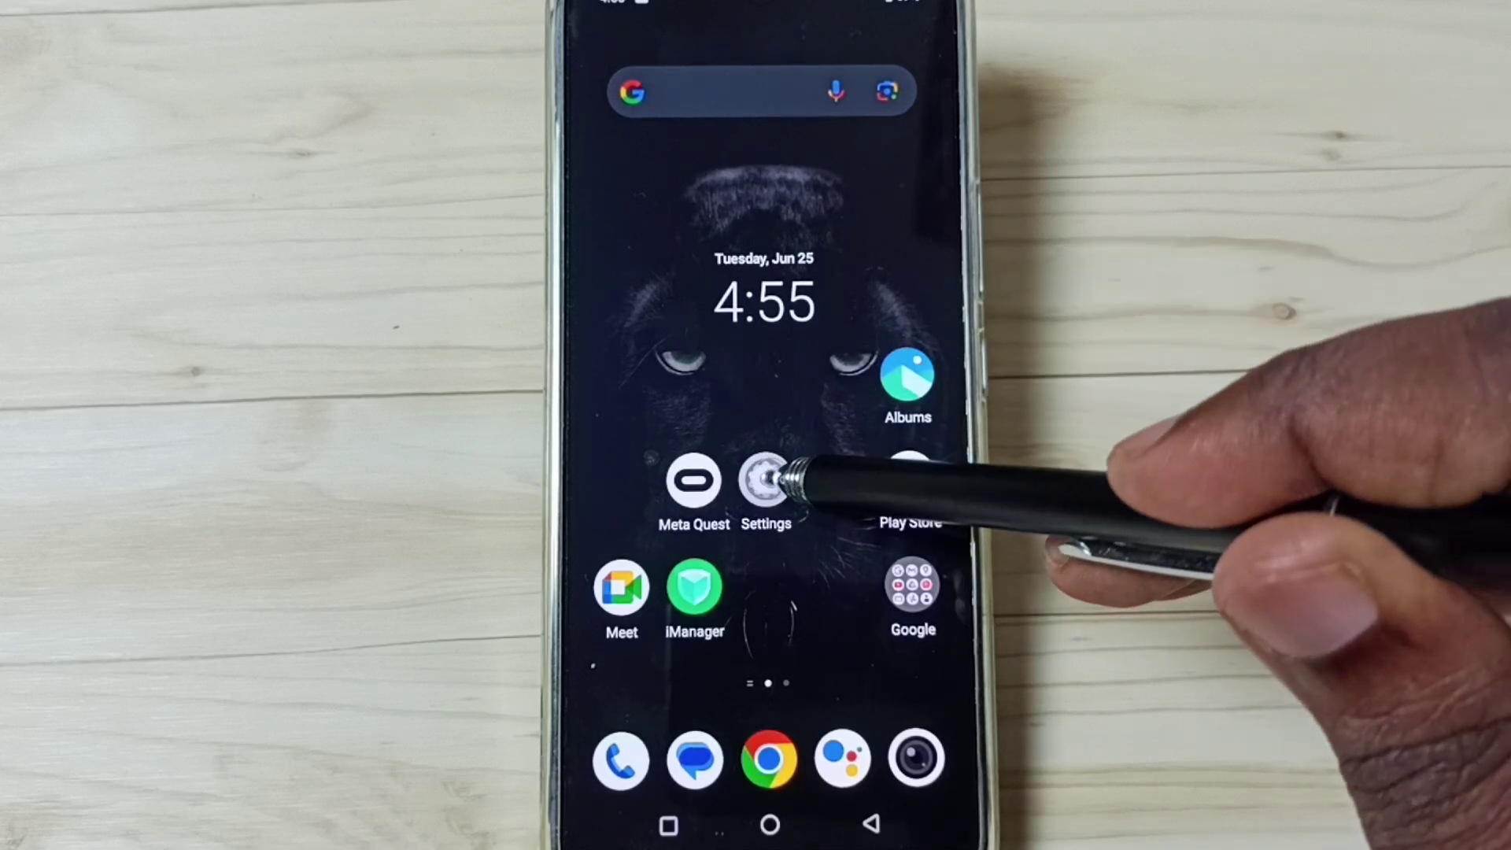
- Go from the Settings app through System to the Reset options page
click(767, 476)
drag(871, 676, 898, 308)
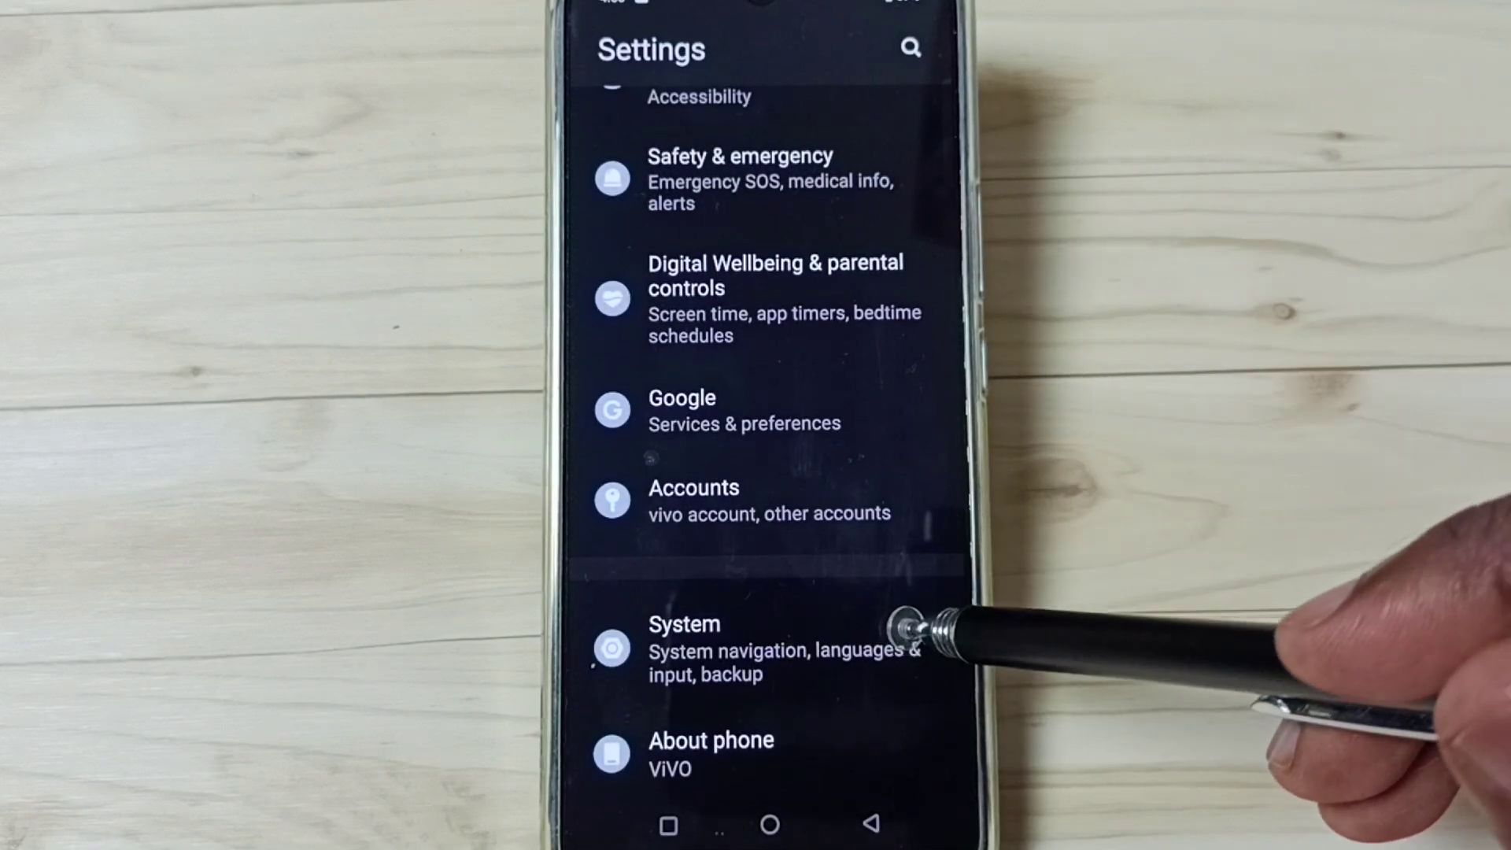
click(907, 632)
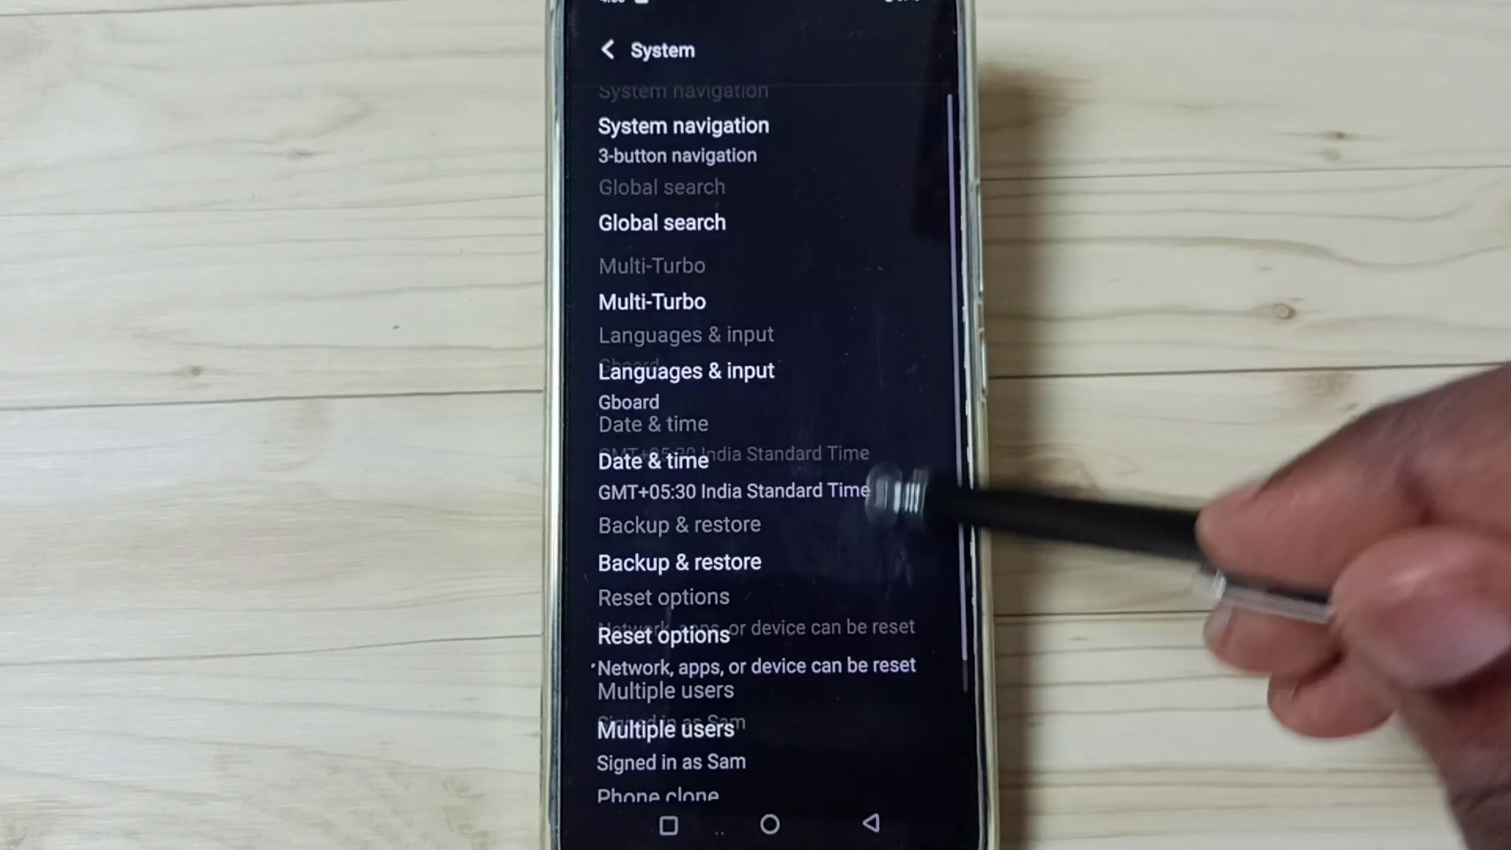
drag(874, 495, 932, 397)
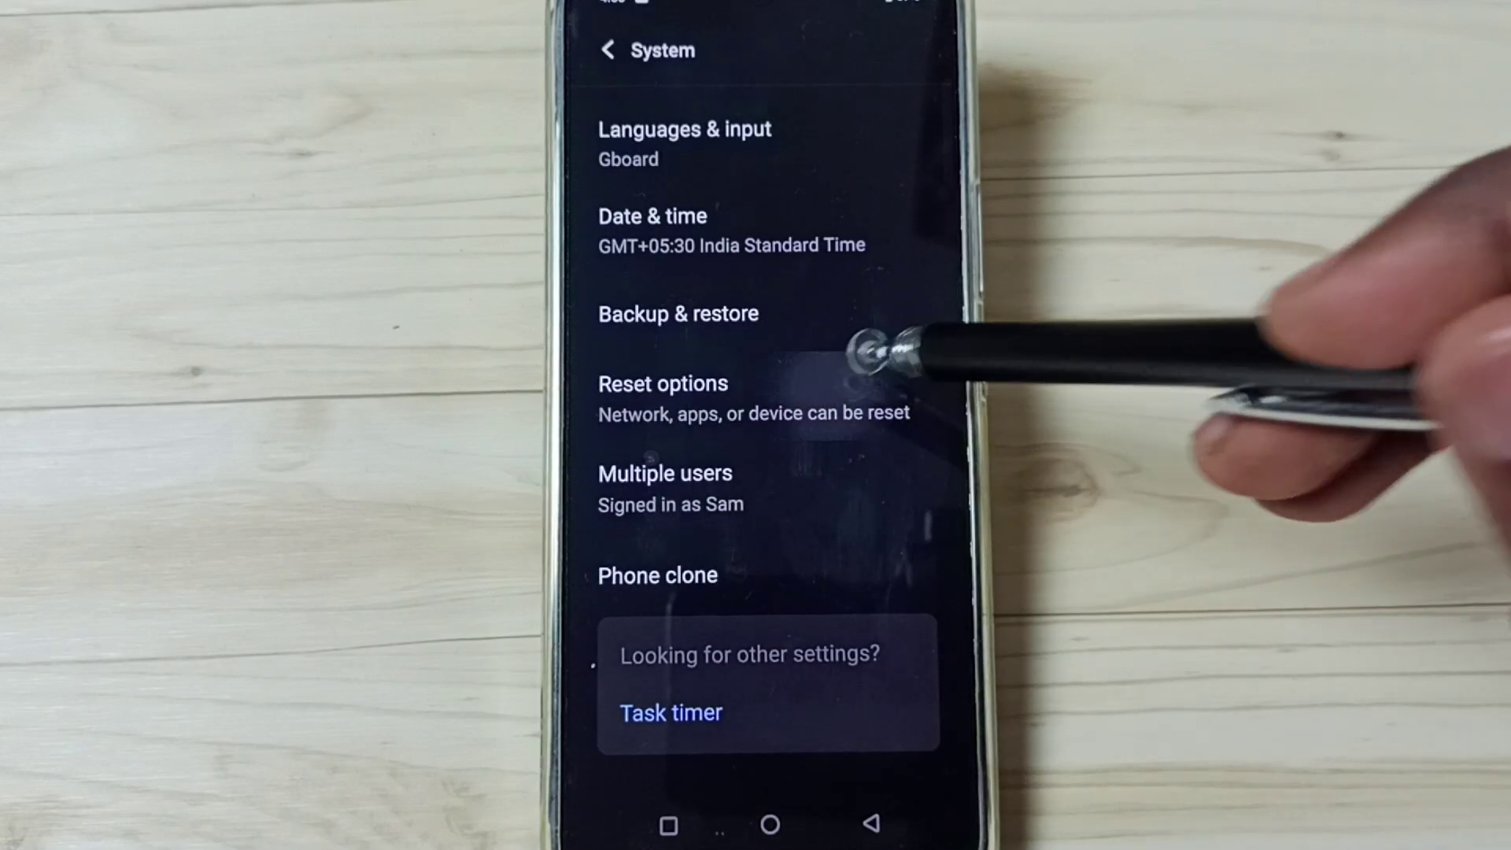
click(840, 381)
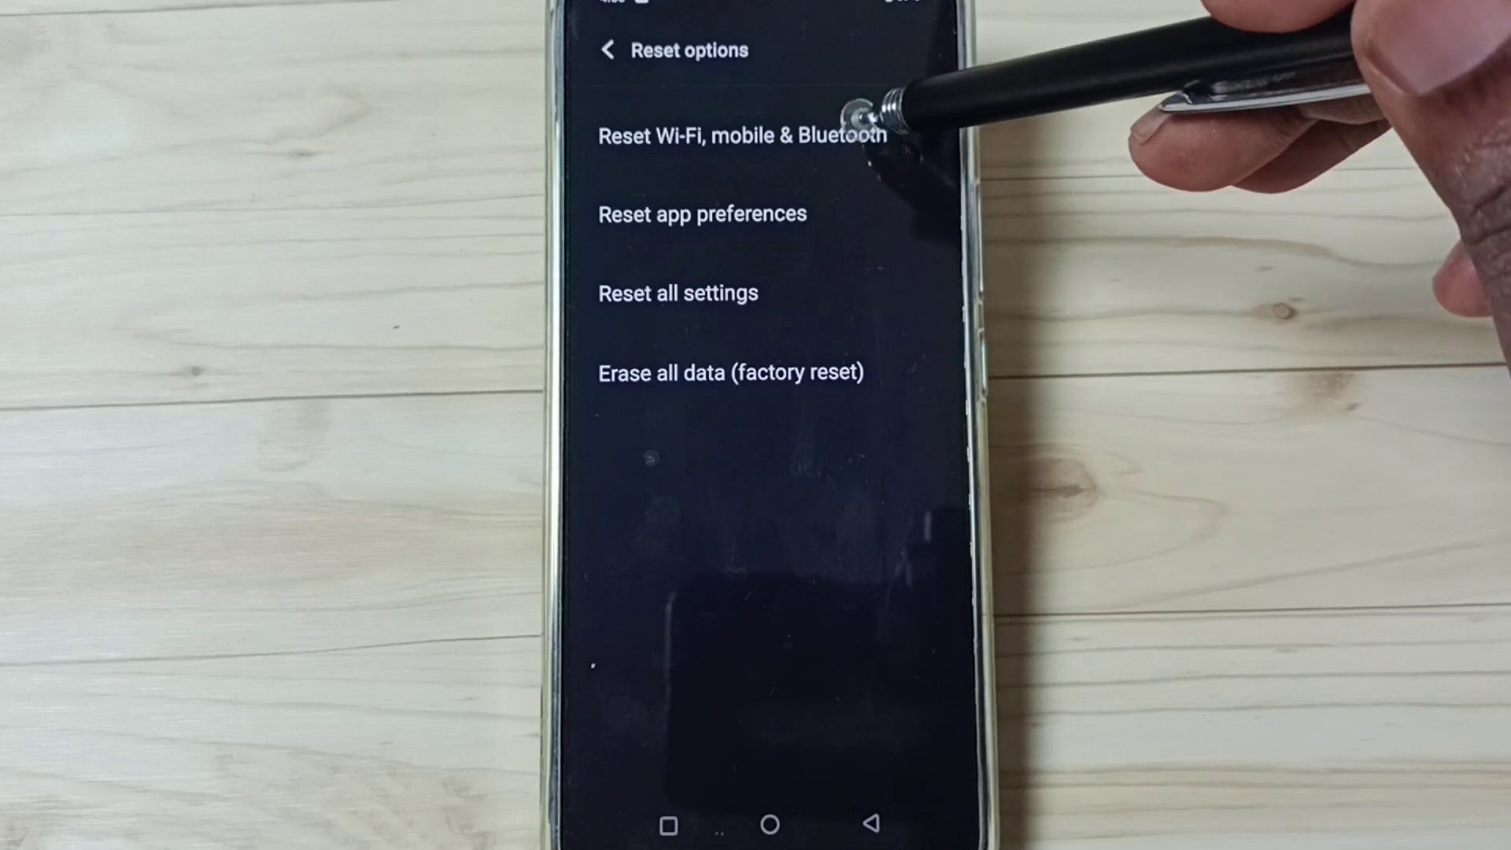
- Choose 'Reset Wi-Fi, mobile & Bluetooth' from the Reset options list
click(873, 101)
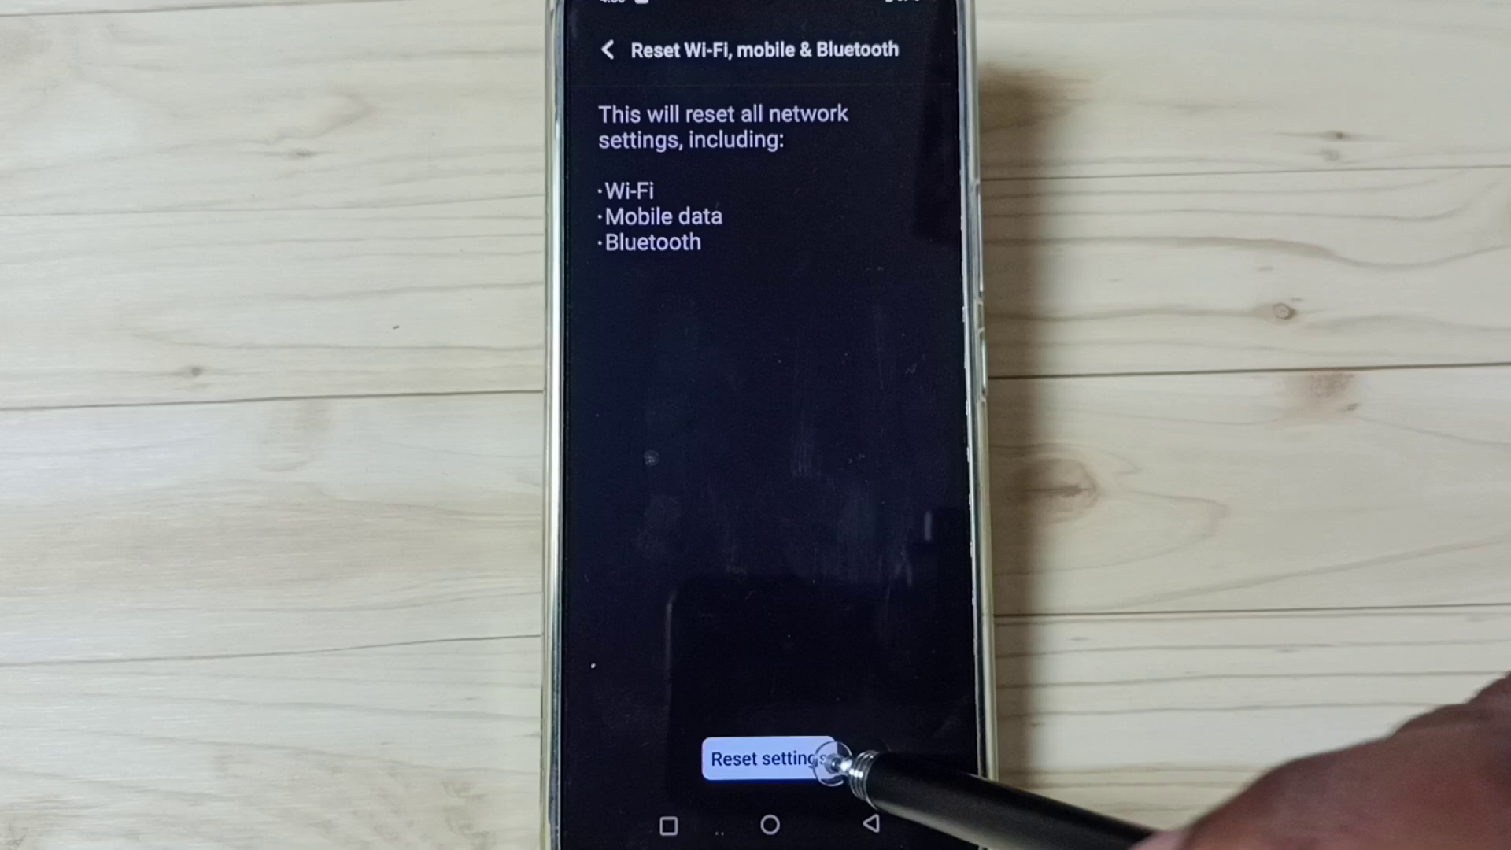
- Reset all network settings, confirming 'Reset settings' on the confirmation page
click(768, 759)
click(779, 760)
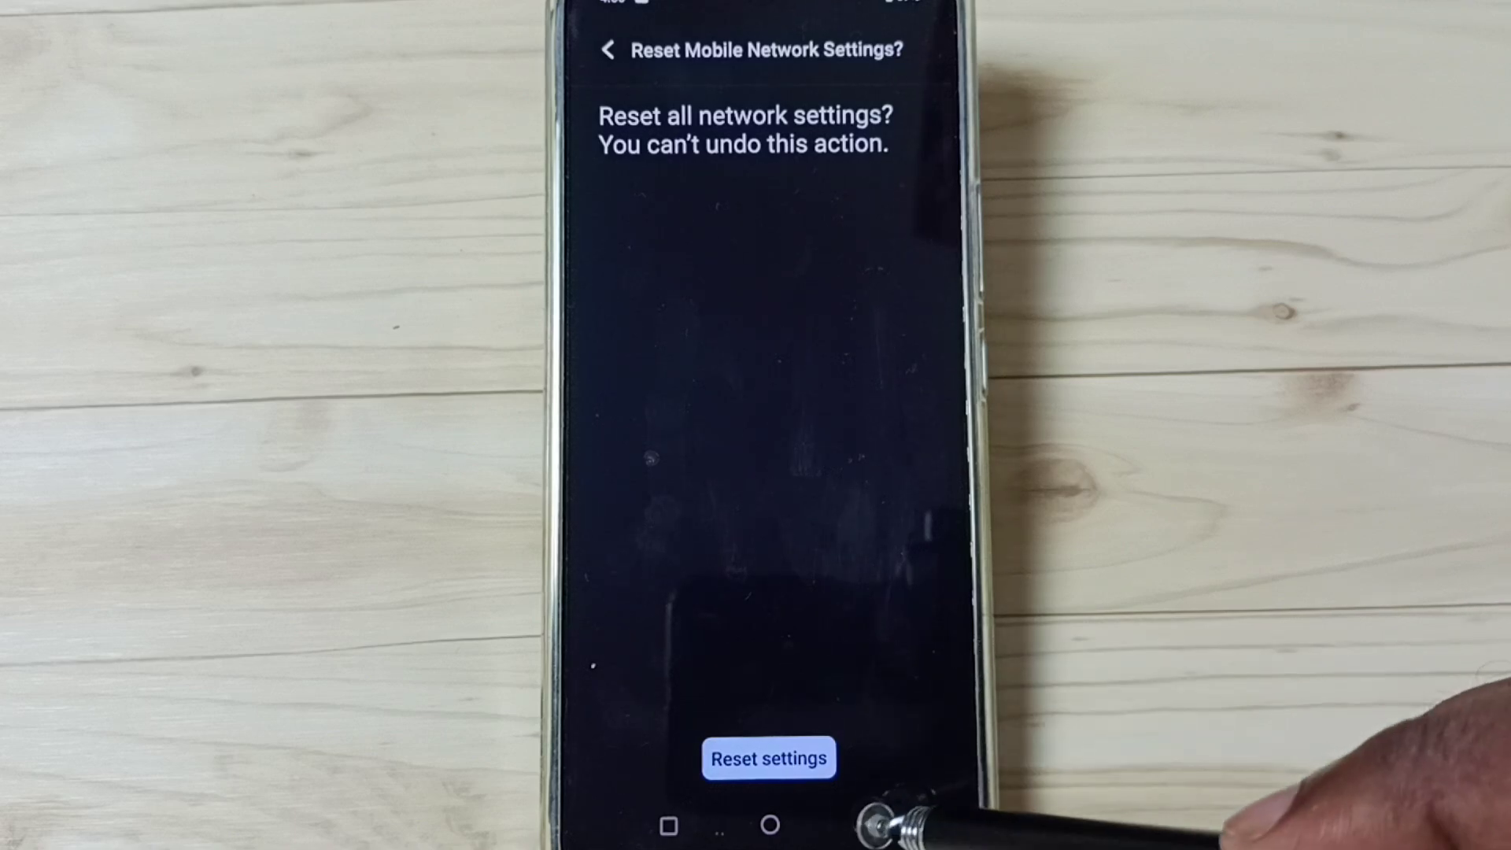
- Back out through four Settings pages to the Android home screen
click(871, 824)
click(872, 824)
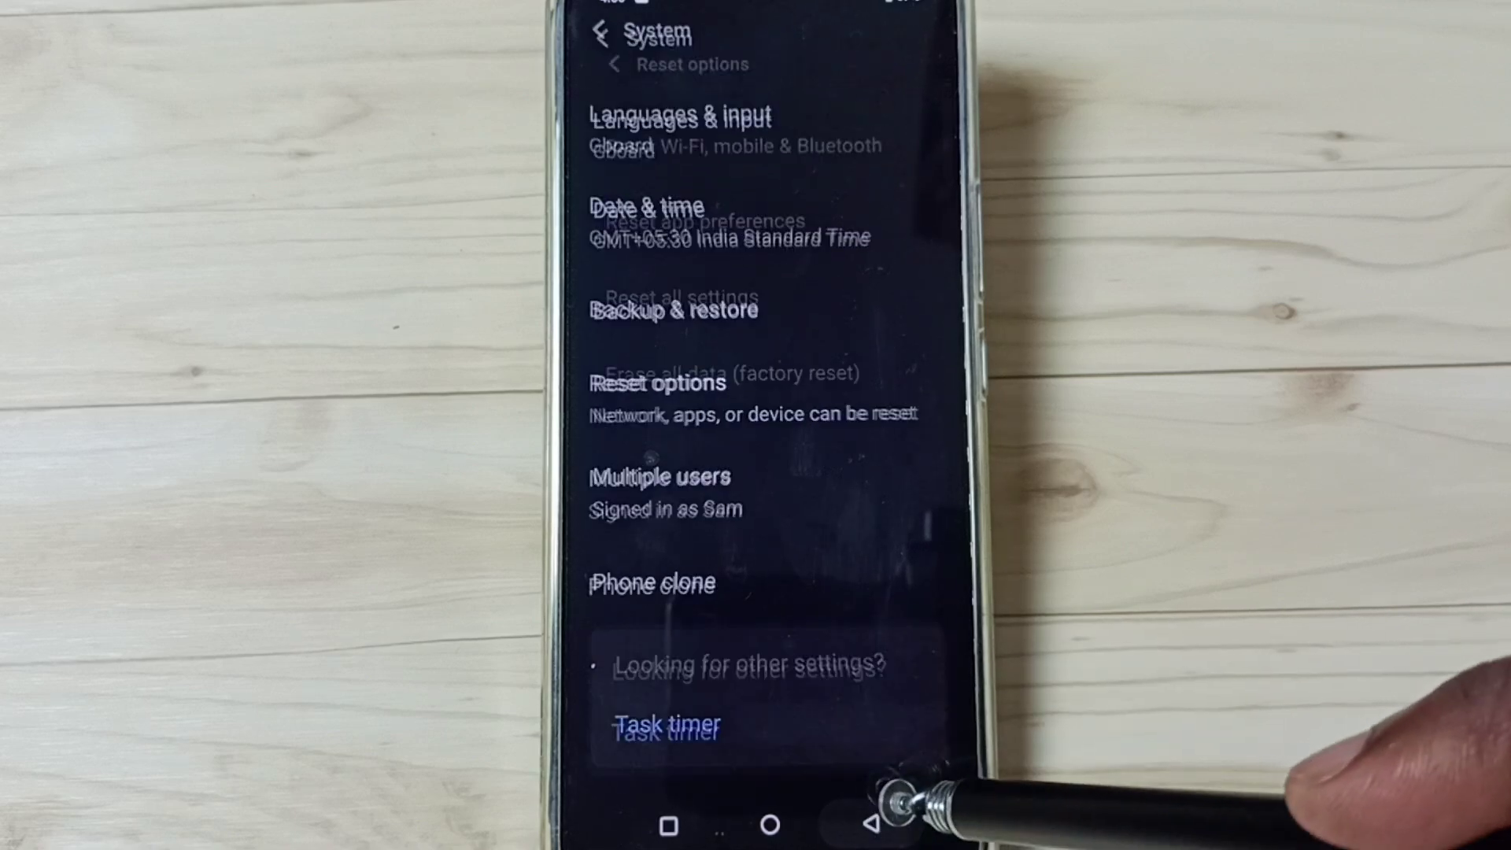
click(871, 824)
click(872, 824)
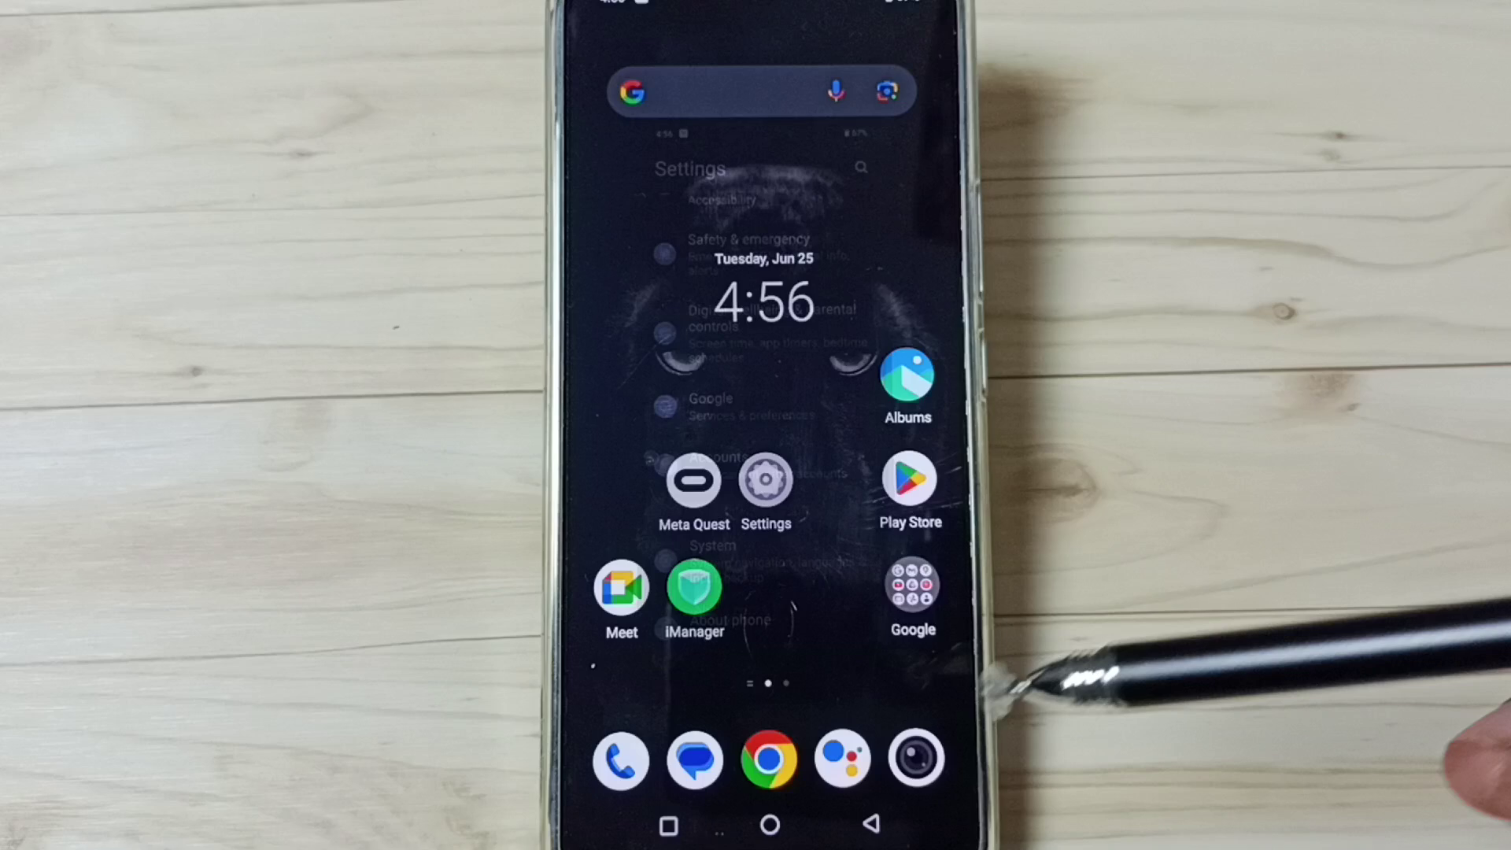